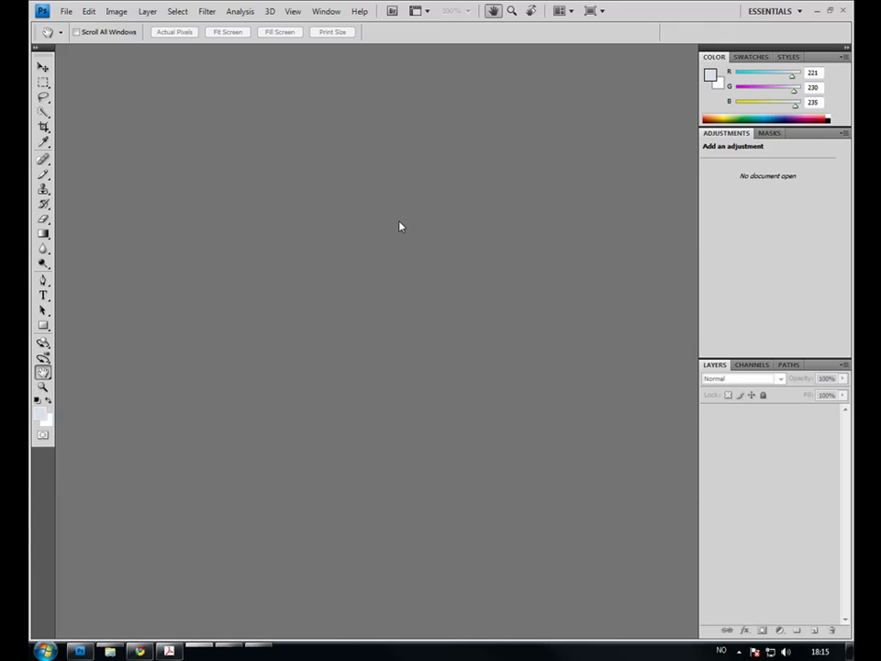
Open Bilde1.jpg, Bilde2.jpg and Bilde3.jpg from the NoX folder, one after another.
double_click(399, 226)
double_click(299, 229)
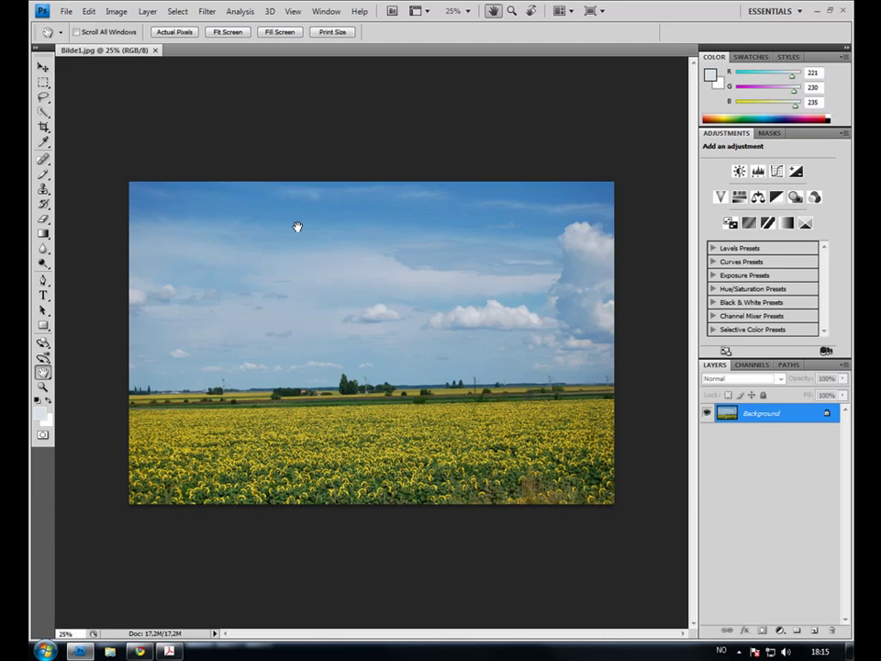
key("ctrl+o")
double_click(364, 218)
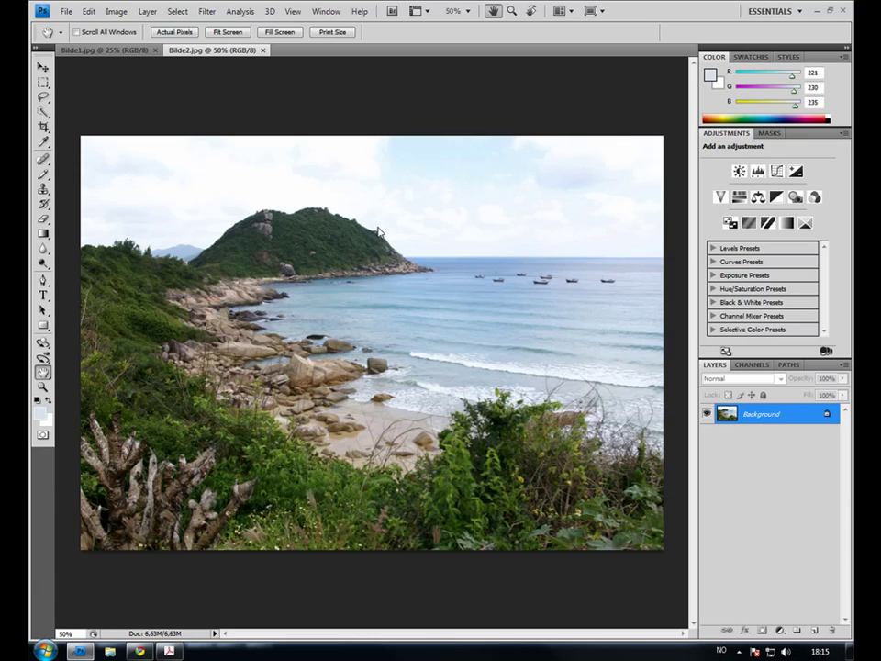
key("ctrl+o")
double_click(446, 227)
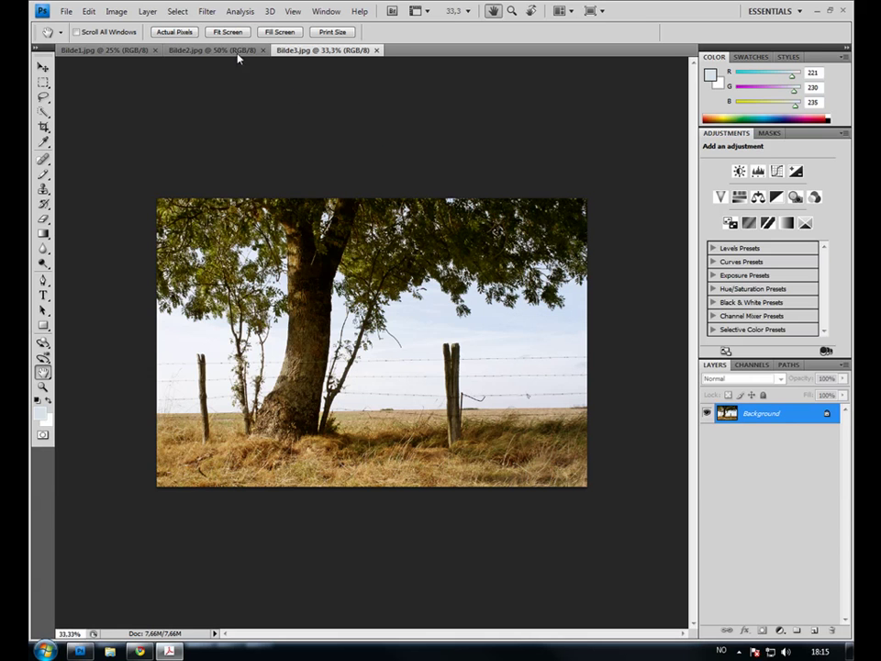
Switch between the sunflower, coast and tree photo tabs to view each image.
left_click(205, 52)
left_click(112, 51)
left_click(204, 51)
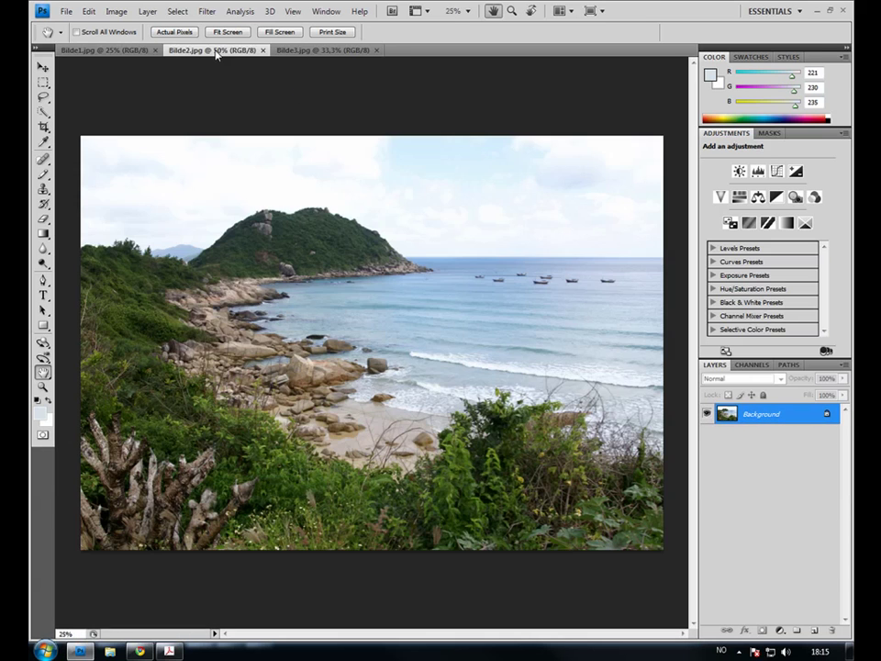
left_click(308, 51)
left_click(203, 49)
left_click(119, 50)
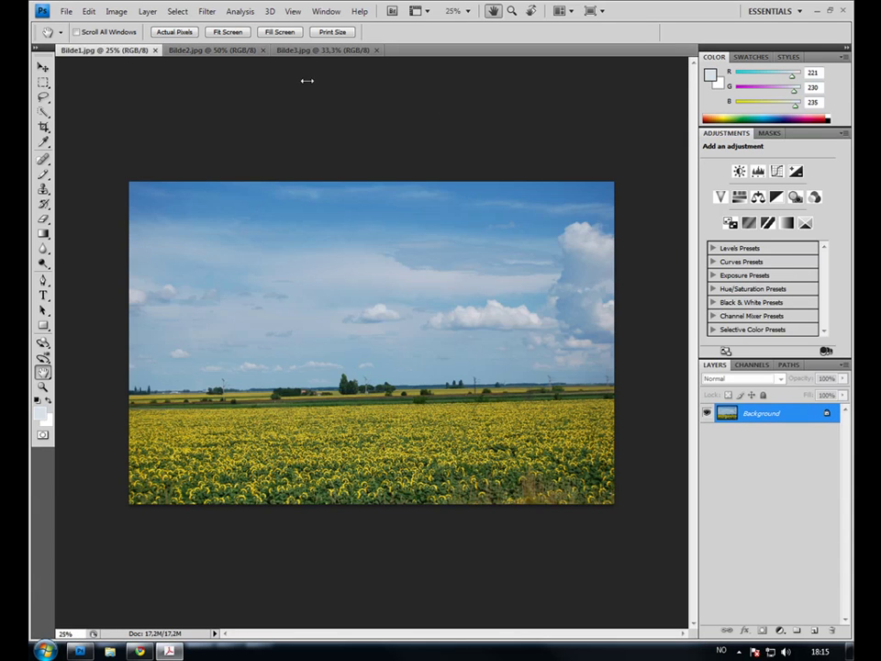
Move the Bilde3.jpg tab to the first position and the Bilde1.jpg tab to the last.
left_click(315, 52)
left_click_drag(321, 55, 105, 52)
mouse_move(186, 53)
left_mouse_down()
mouse_move(346, 52)
mouse_move(191, 53)
mouse_move(313, 53)
left_mouse_up()
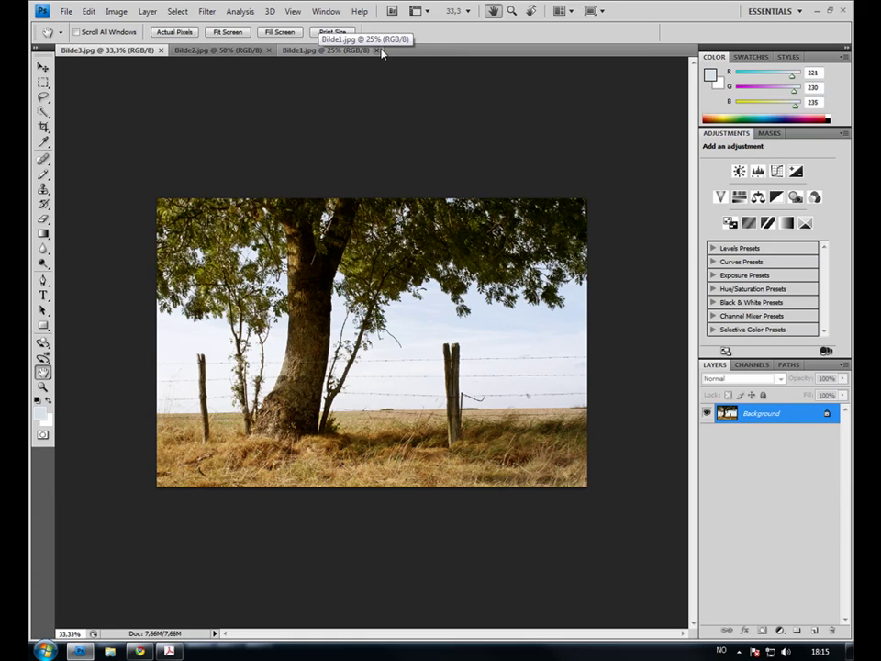
Close the Bilde2.jpg, Bilde1.jpg and Bilde3.jpg documents.
left_click(268, 50)
left_click(268, 51)
left_click(160, 51)
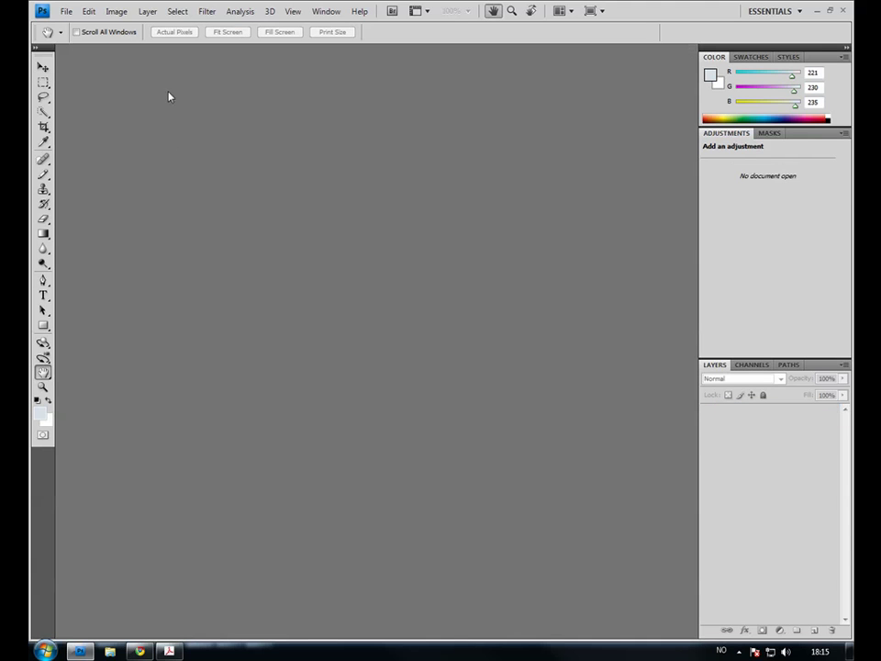
Reopen Bilde1.jpg, Bilde2.jpg and Bilde3.jpg together from one multi-selection in the Open dialog.
double_click(173, 139)
left_click(292, 218)
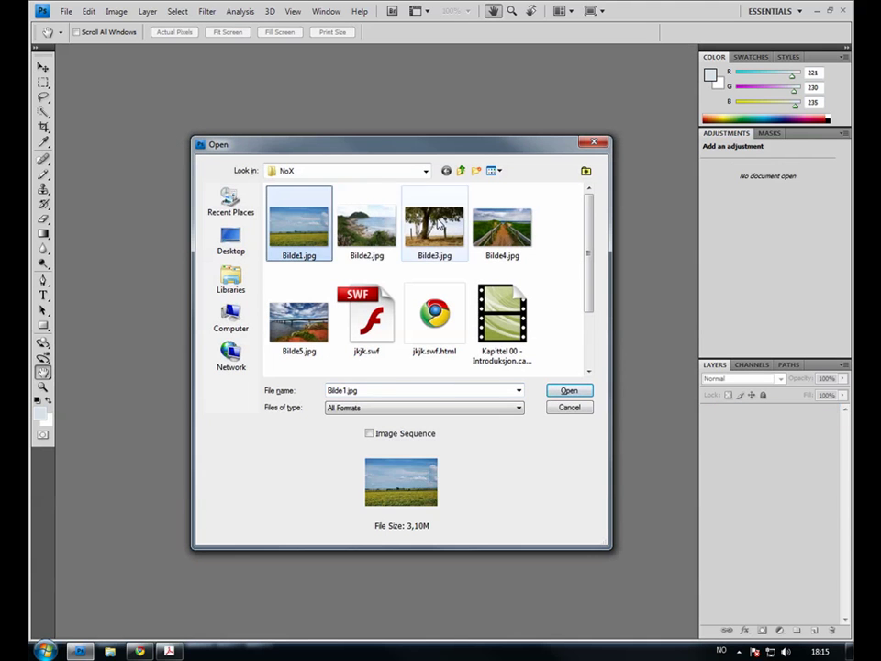
left_click(434, 224, "shift")
left_click(578, 393)
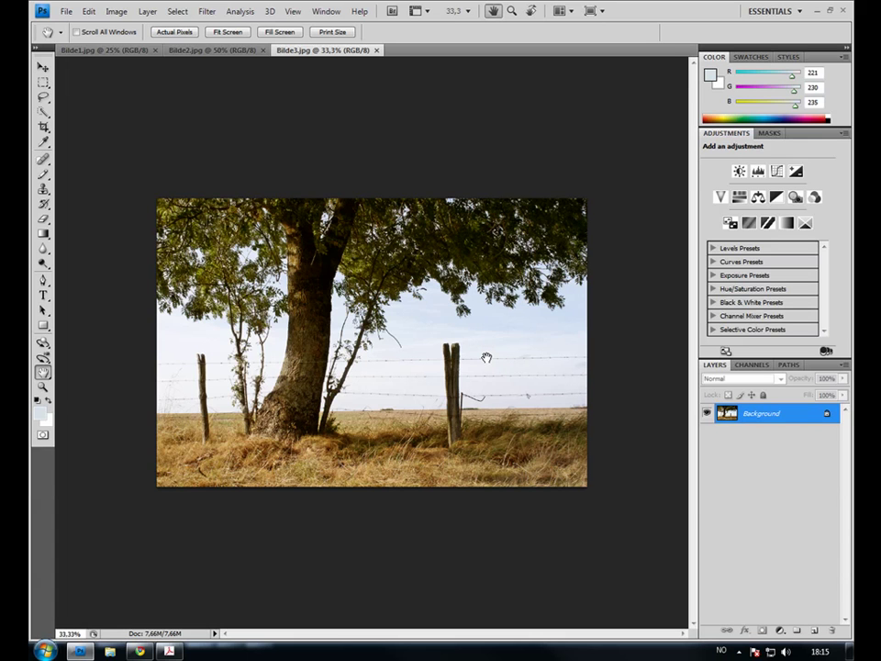
Close the tree photo Bilde3.jpg with Ctrl+W.
key("ctrl+w")
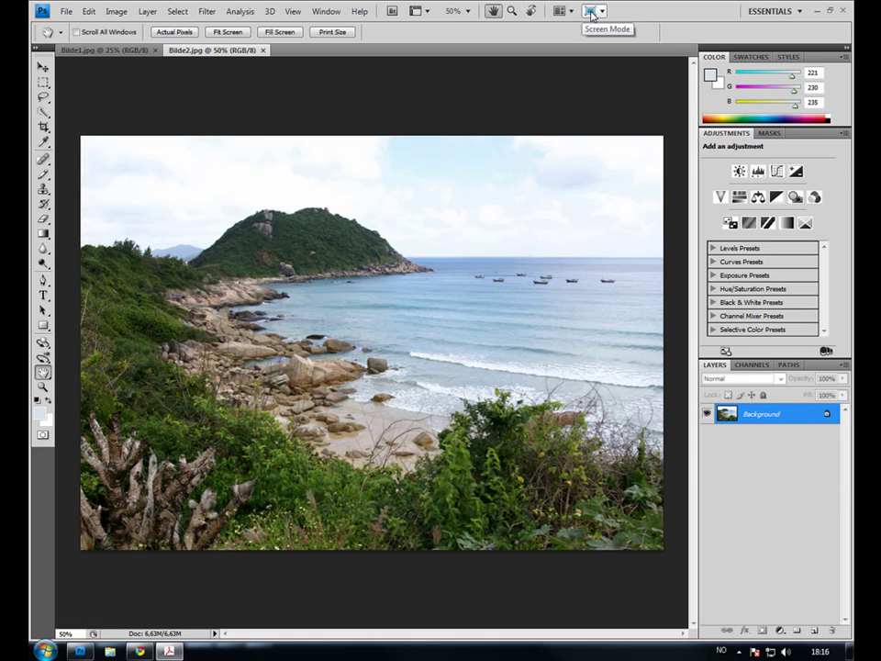
Set the screen mode to Full Screen Mode With Menu Bar.
left_click(592, 14)
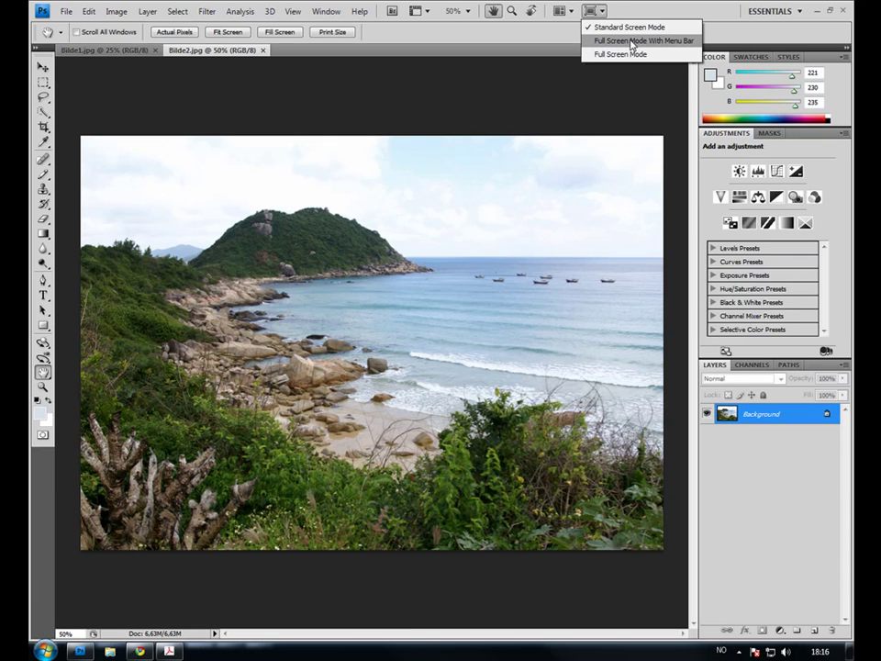
left_click(630, 43)
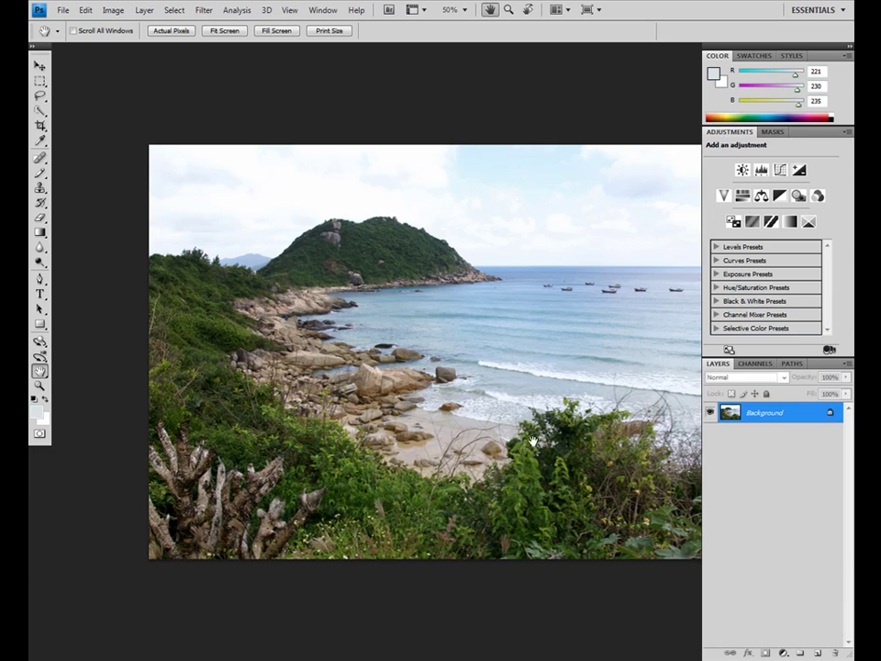
Shift the coast photo up and left, then cycle the open documents back to Bilde2.
left_click_drag(531, 446, 477, 415)
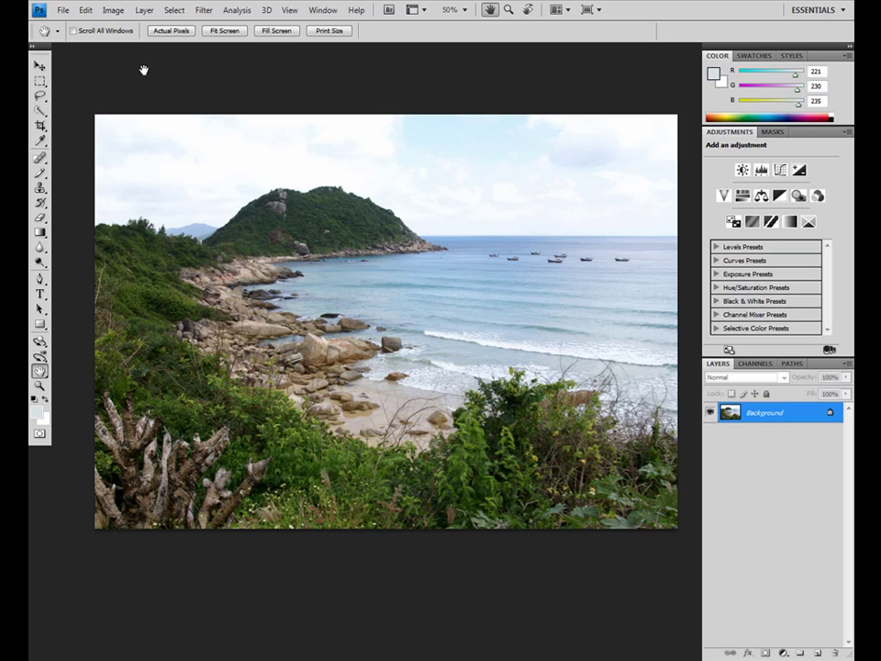
key("ctrl+Tab")
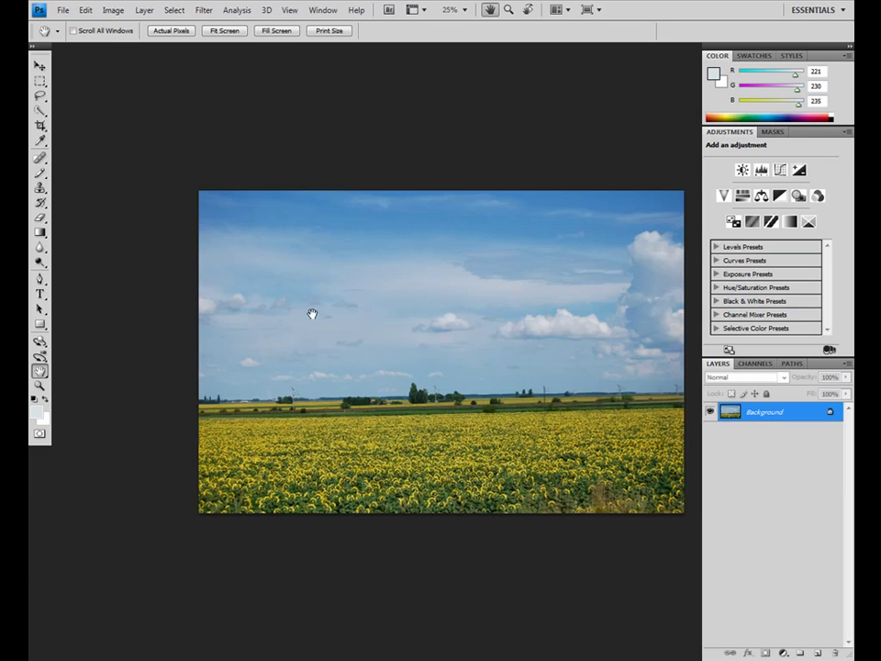
key("ctrl+Tab")
key("ctrl+Tab")
key("ctrl+Tab")
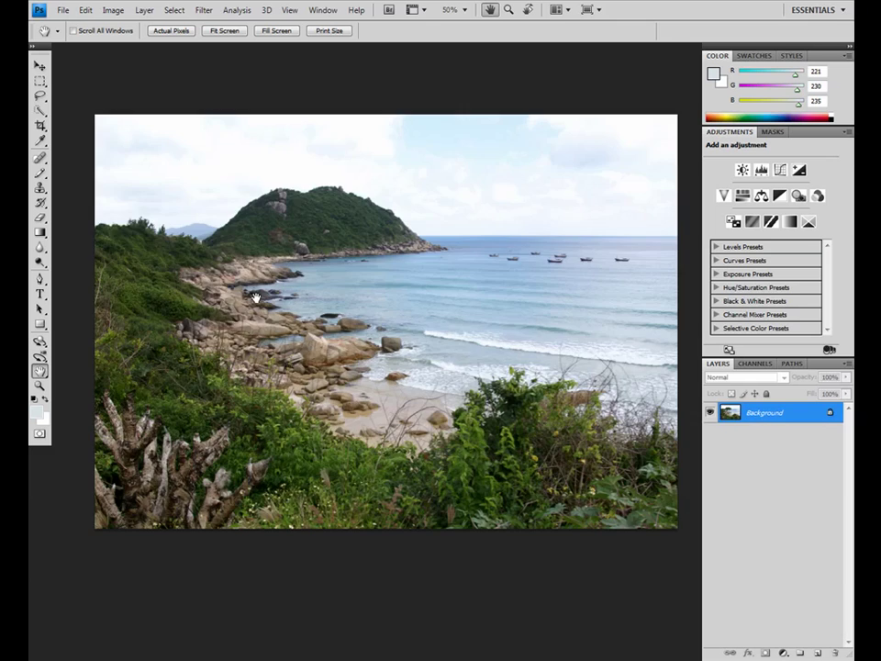
key("ctrl+Tab")
key("ctrl+Tab")
Switch to plain Full Screen Mode and confirm the notice, showing the coast photo on black.
left_click(587, 9)
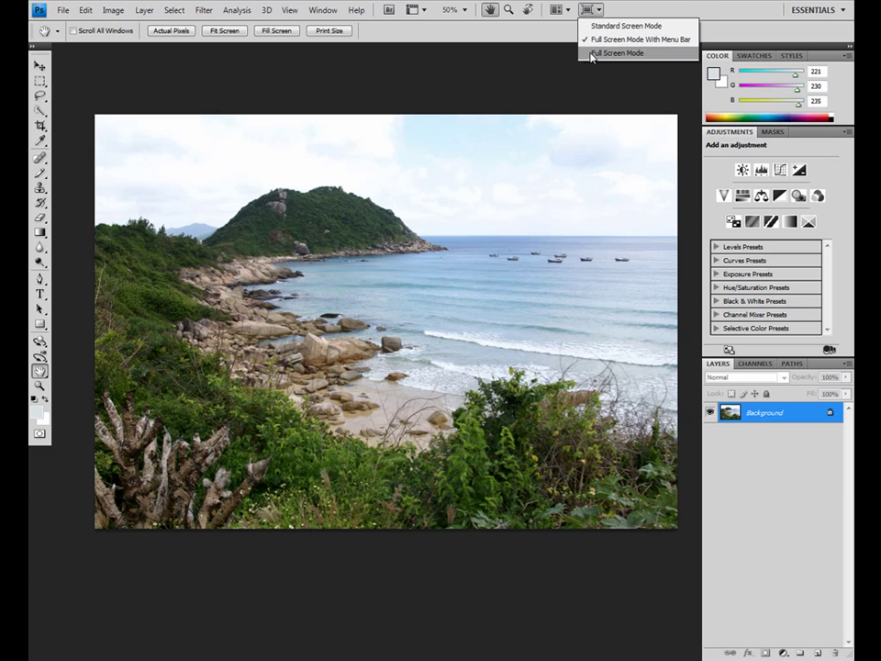
left_click(592, 54)
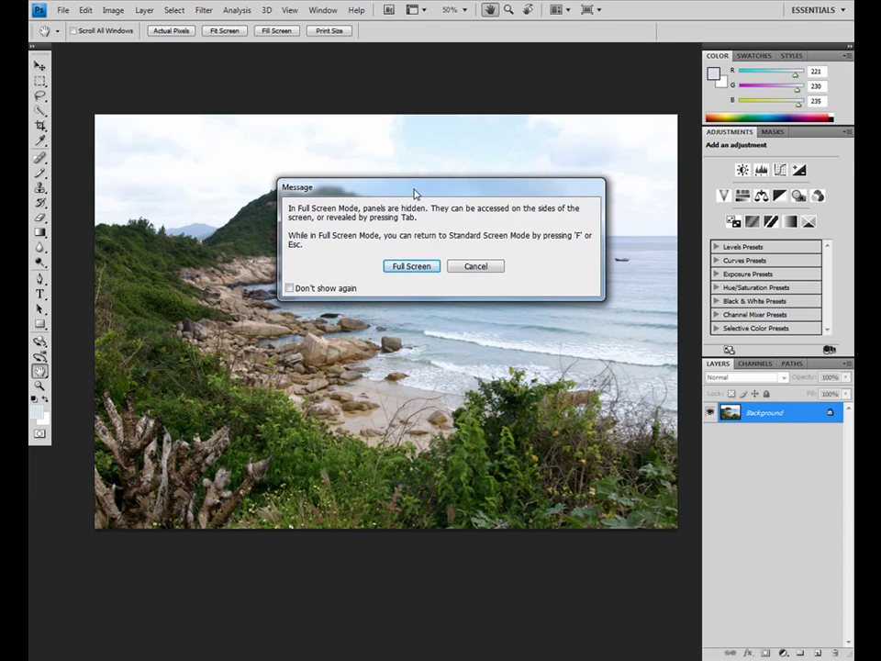
left_click_drag(414, 193, 382, 215)
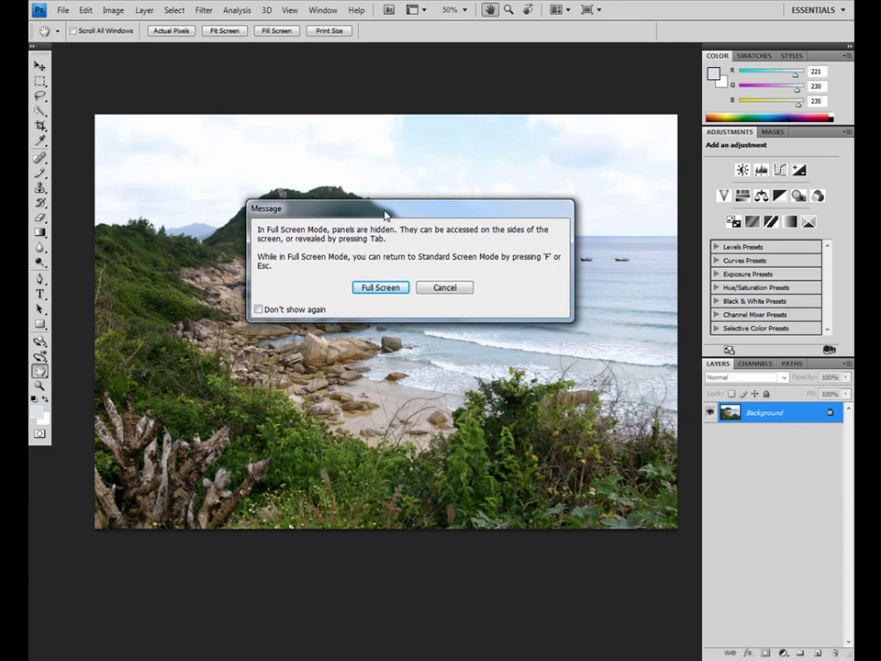
left_click(382, 288)
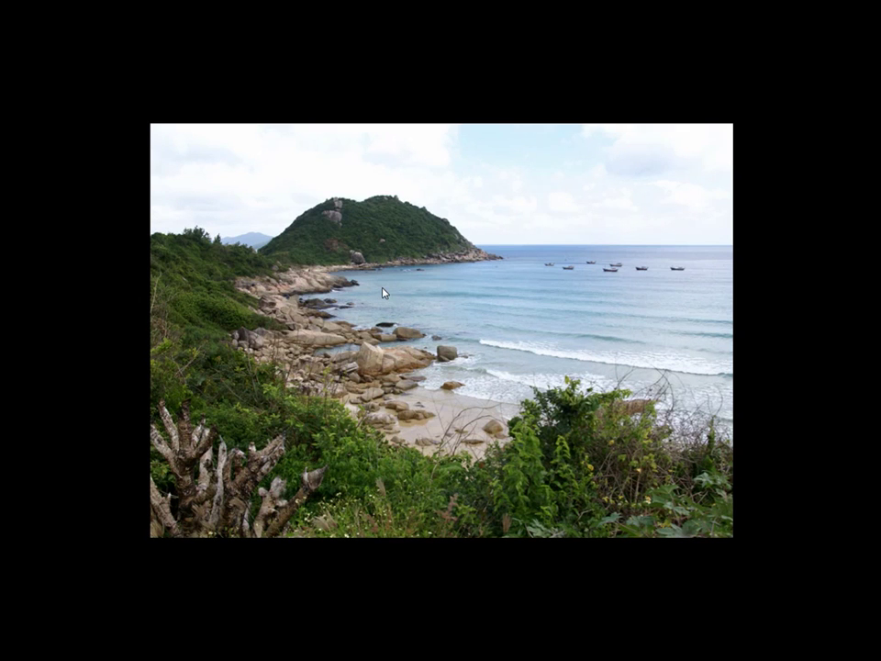
Zoom the coast and sunflower photos in full screen, then return to Standard Screen Mode.
key("ctrl+plus")
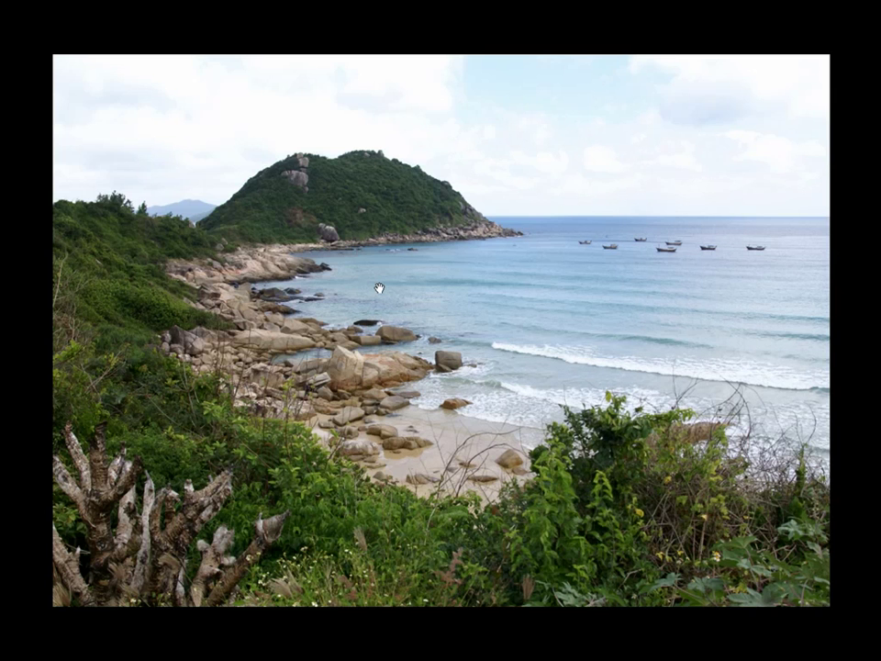
key("ctrl+Tab")
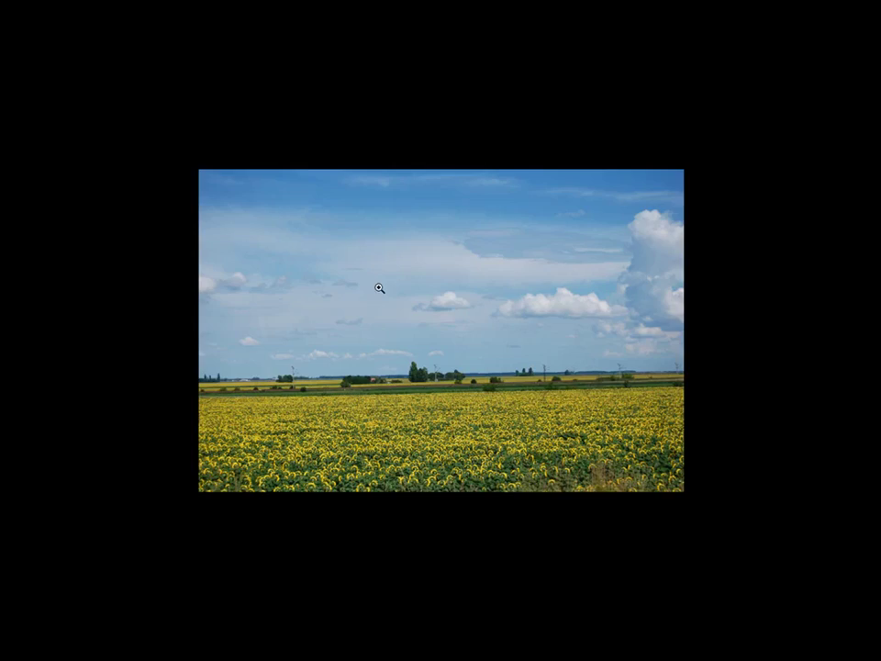
key("ctrl+plus")
key("ctrl+minus")
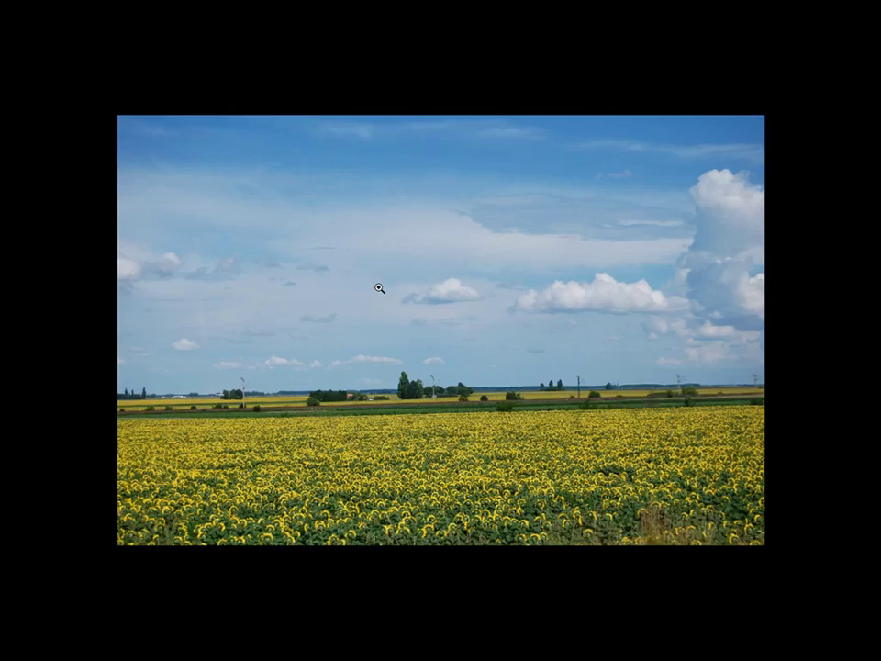
key("ctrl+Tab")
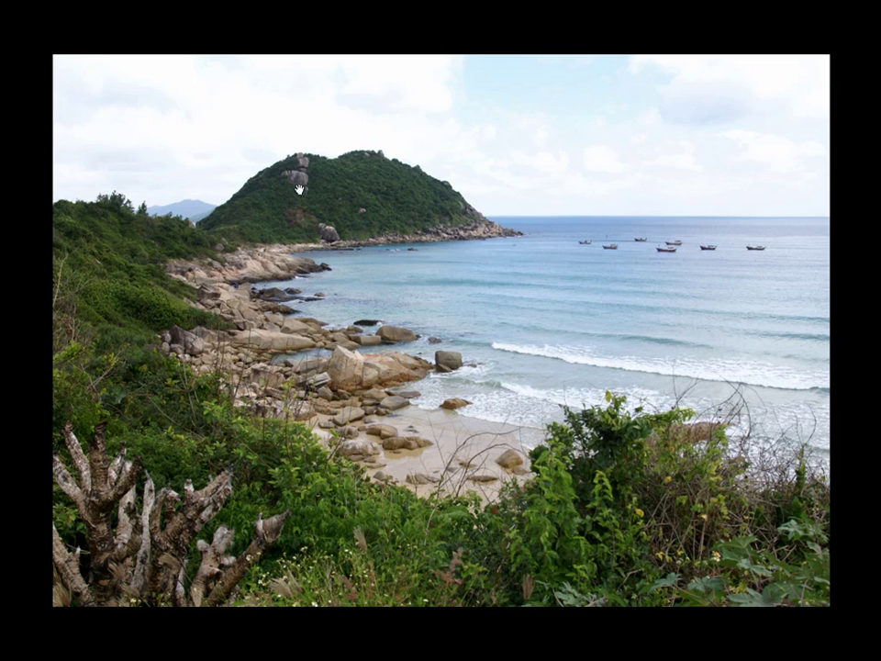
key("f")
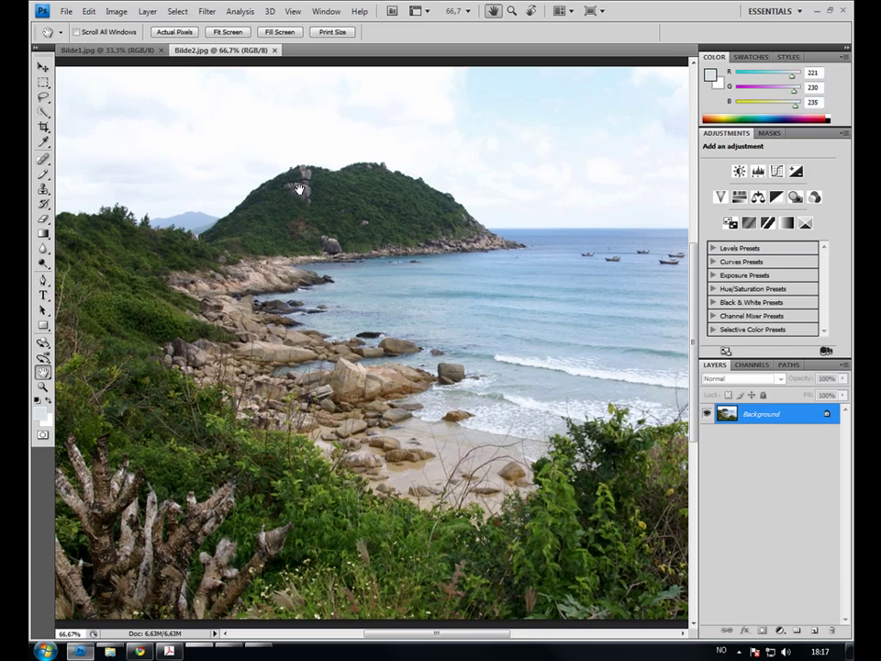
left_click(591, 11)
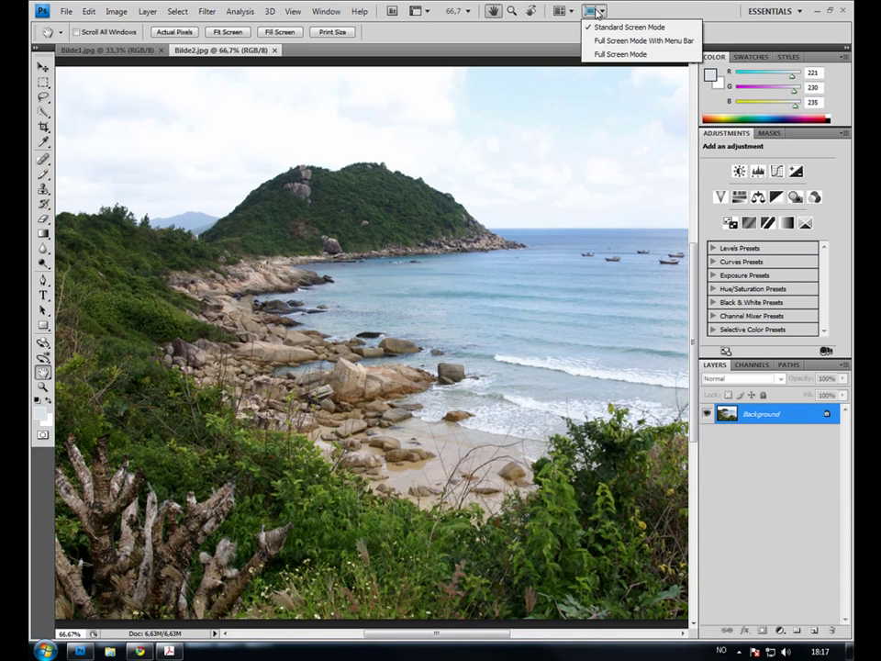
left_click(592, 11)
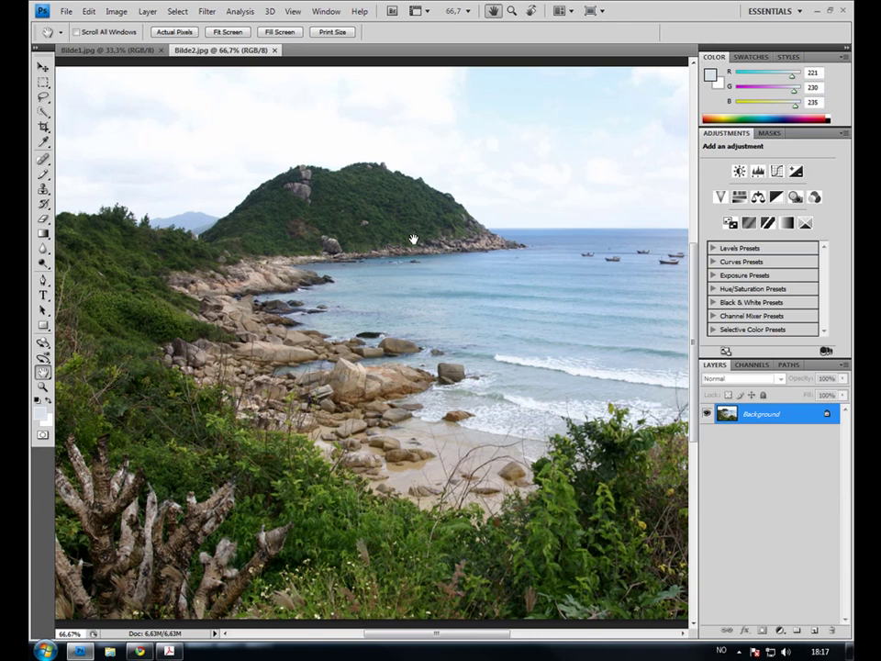
key("f")
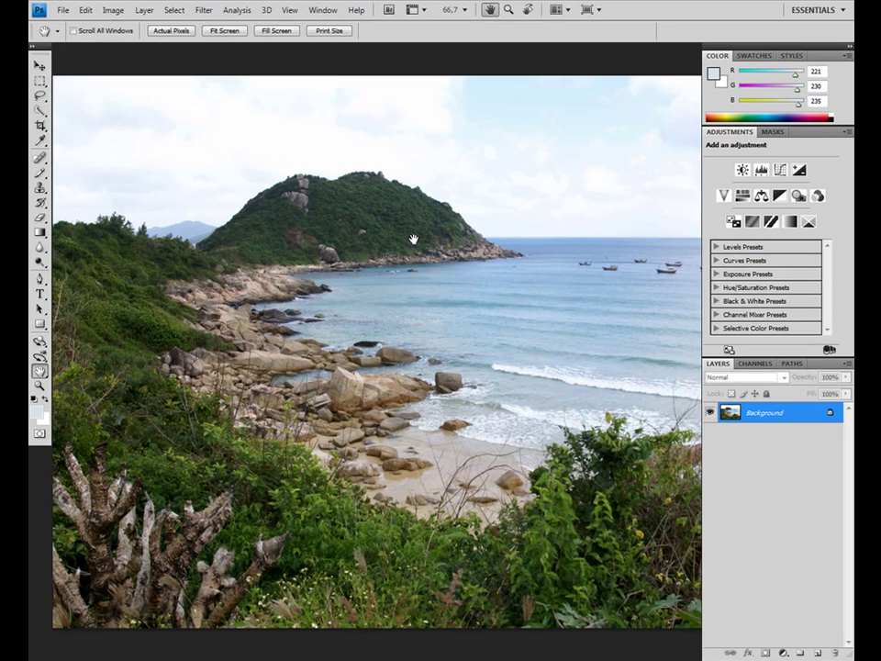
key("f")
key("f")
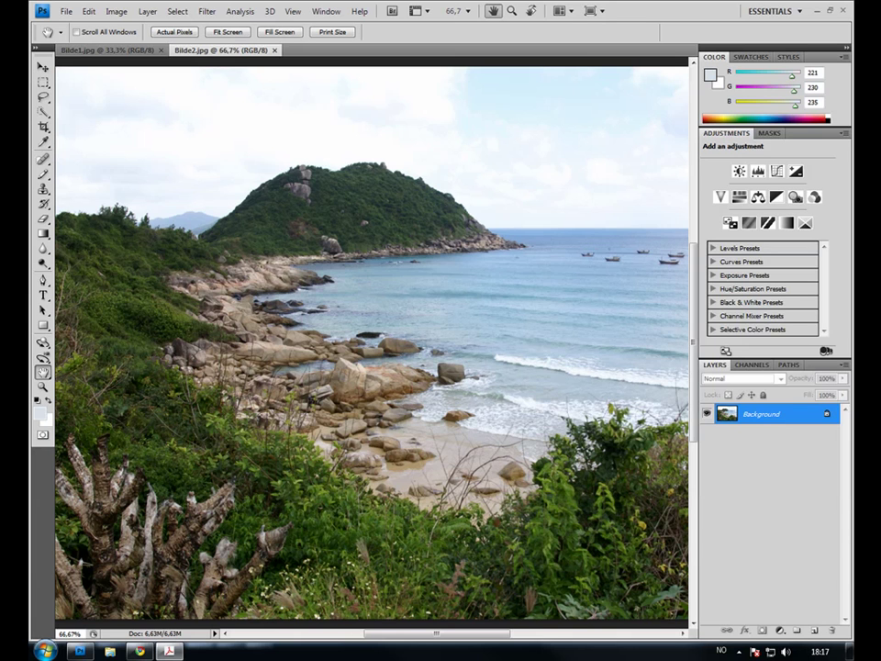
Tile the two photos 2 Up horizontally and scroll within each pane.
left_click(558, 14)
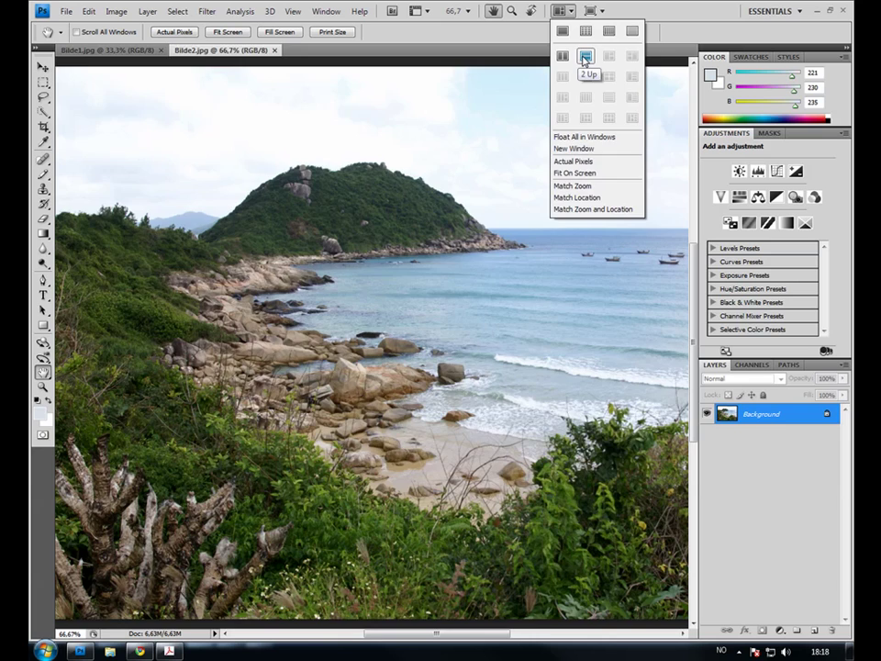
left_click(585, 58)
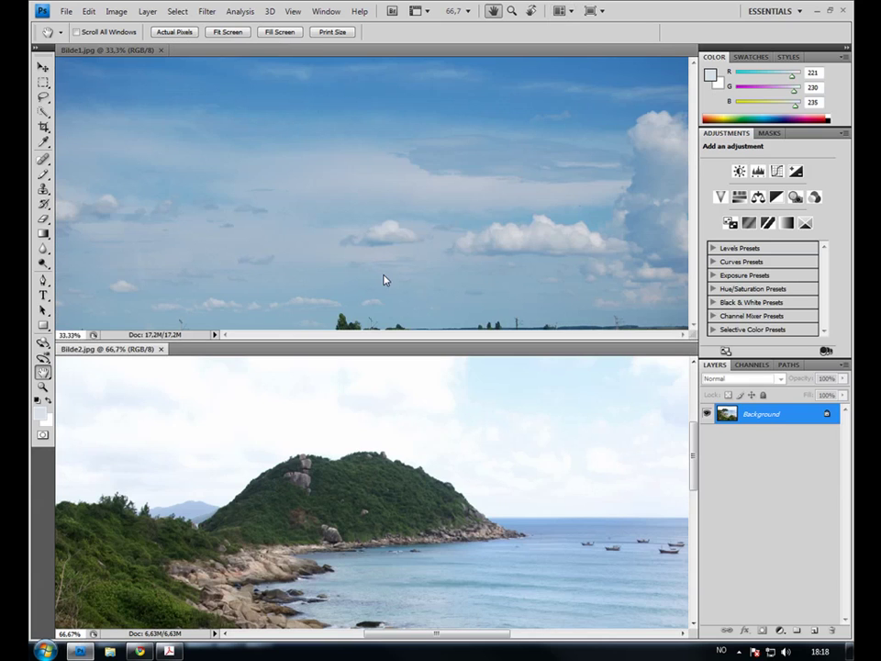
left_click(392, 275)
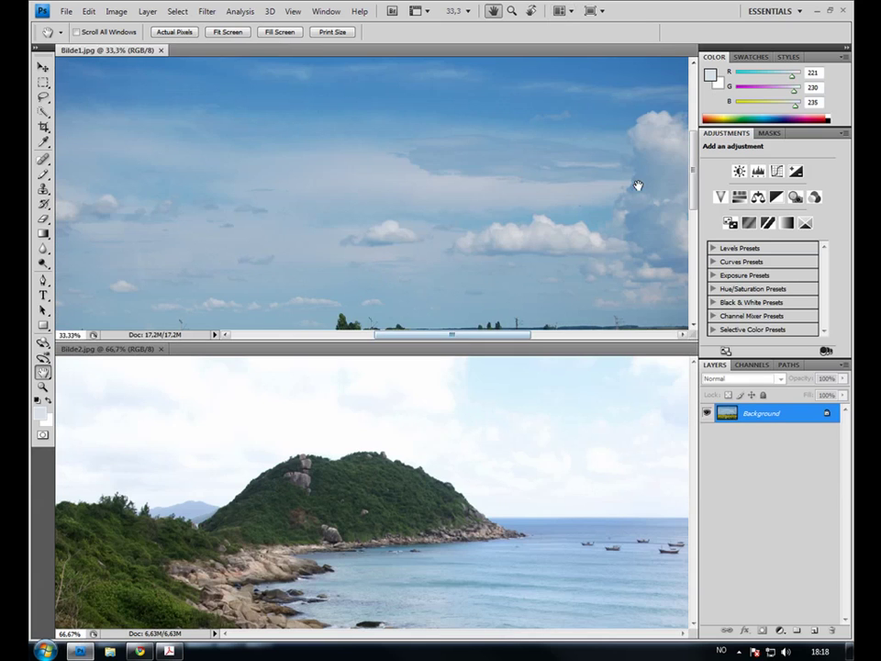
mouse_move(690, 180)
left_mouse_down()
mouse_move(694, 194)
mouse_move(696, 187)
left_mouse_up()
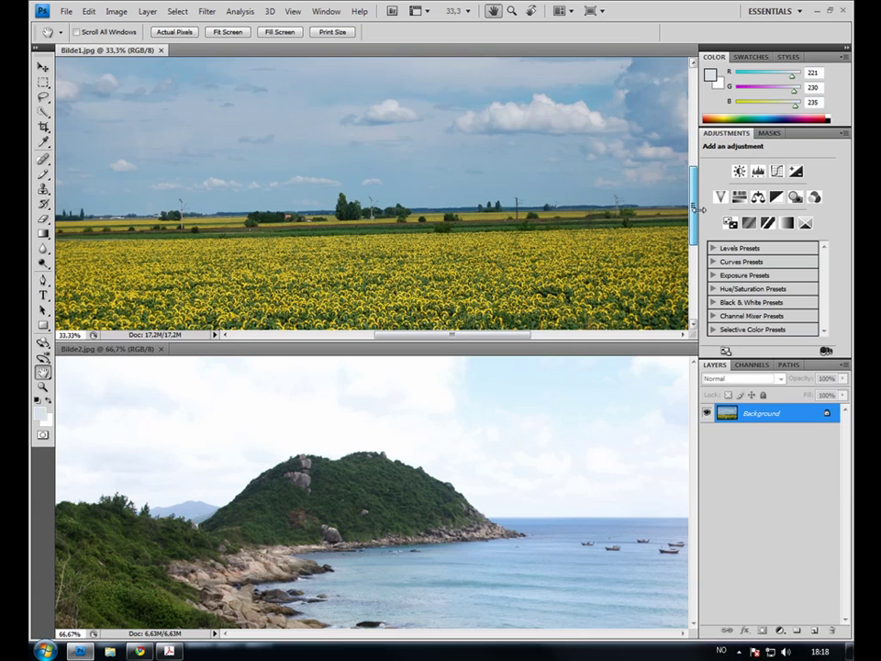
left_click(643, 441)
left_click_drag(692, 464, 693, 501)
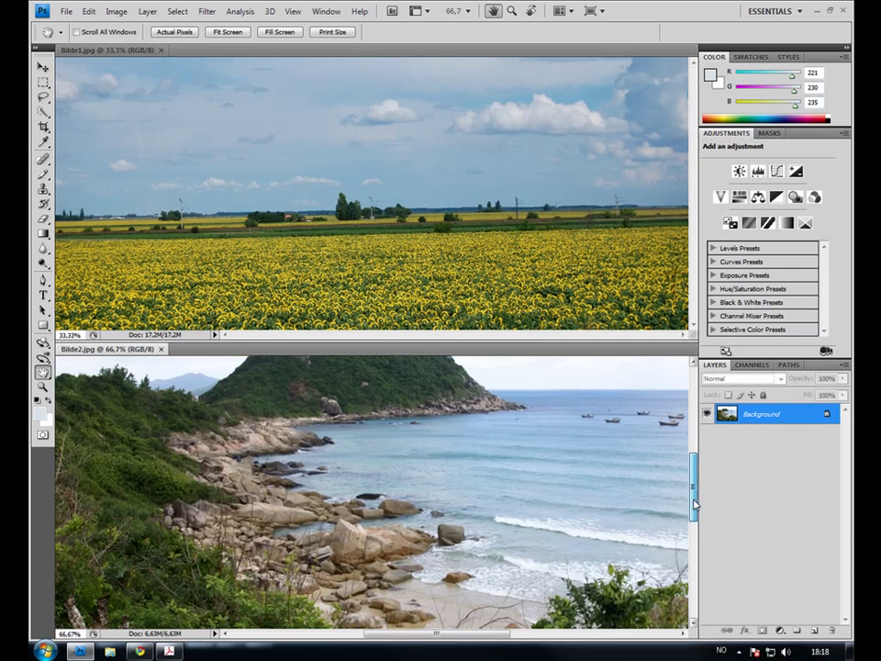
Zoom out the sunflower photo to 16.7% and the coast photo to 25%.
left_click(512, 12)
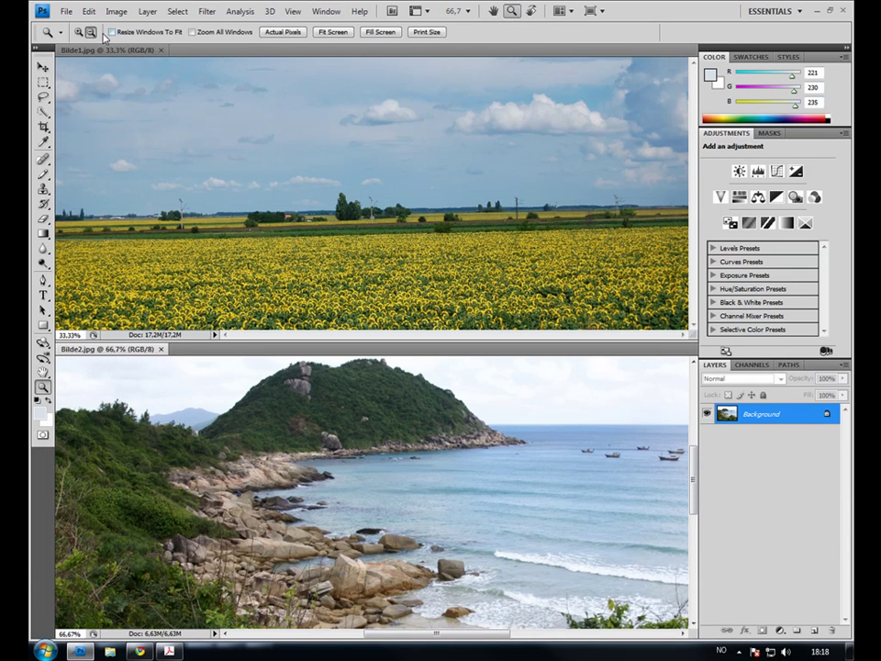
left_click(275, 375, "alt")
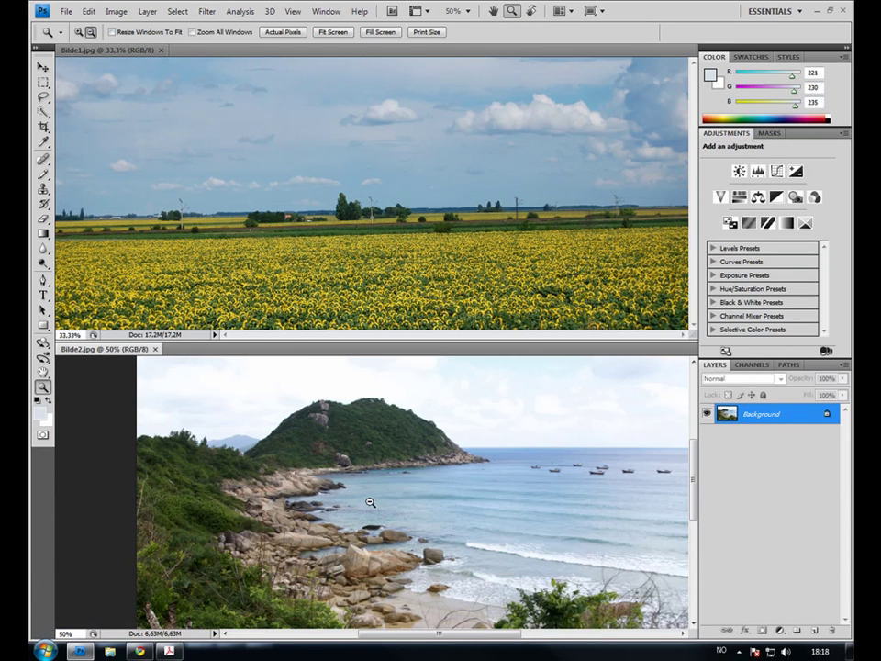
left_click(376, 245)
left_click(386, 229, "alt")
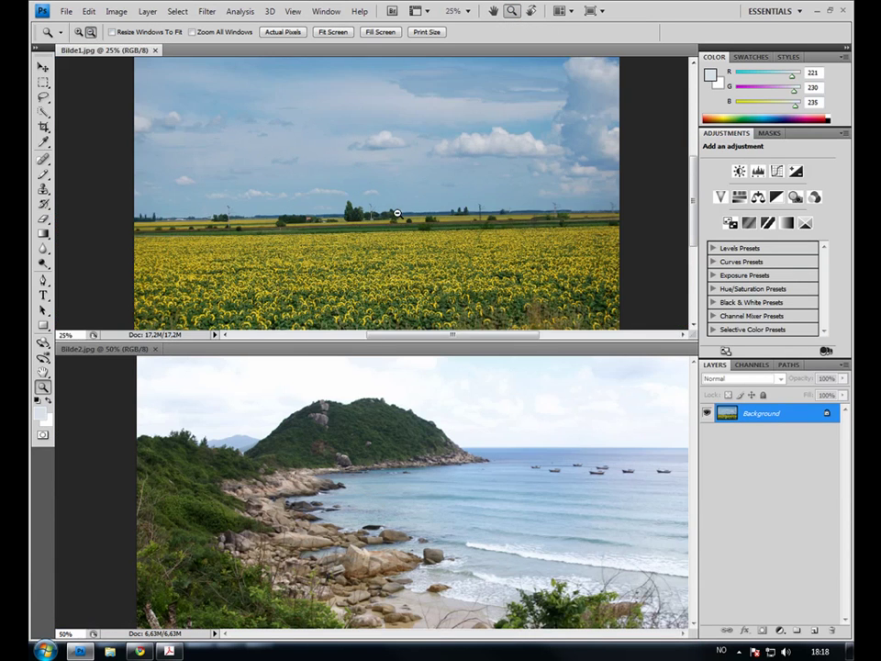
left_click(394, 212, "alt")
left_click(439, 497)
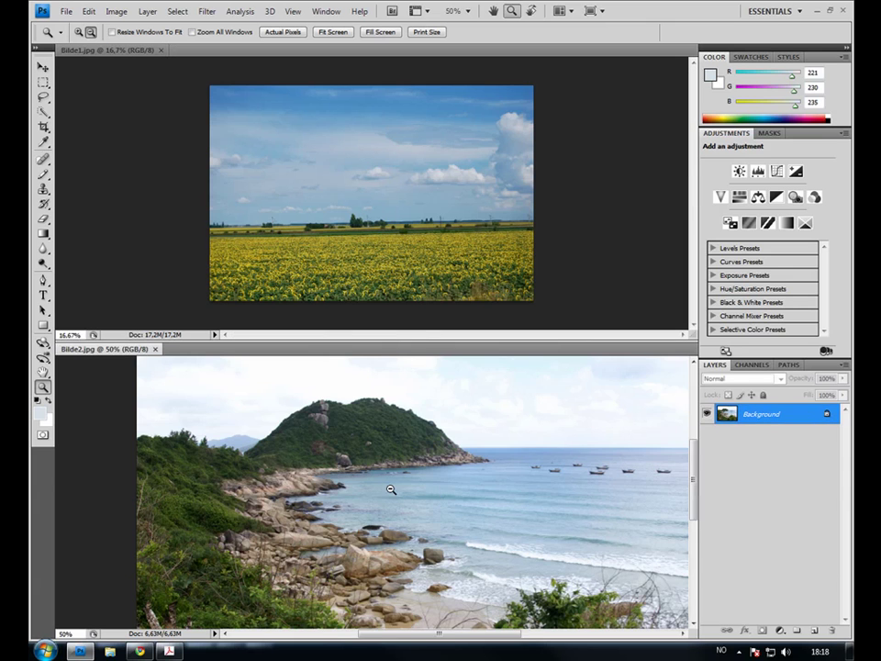
left_click(389, 490, "alt")
left_click(389, 490, "alt")
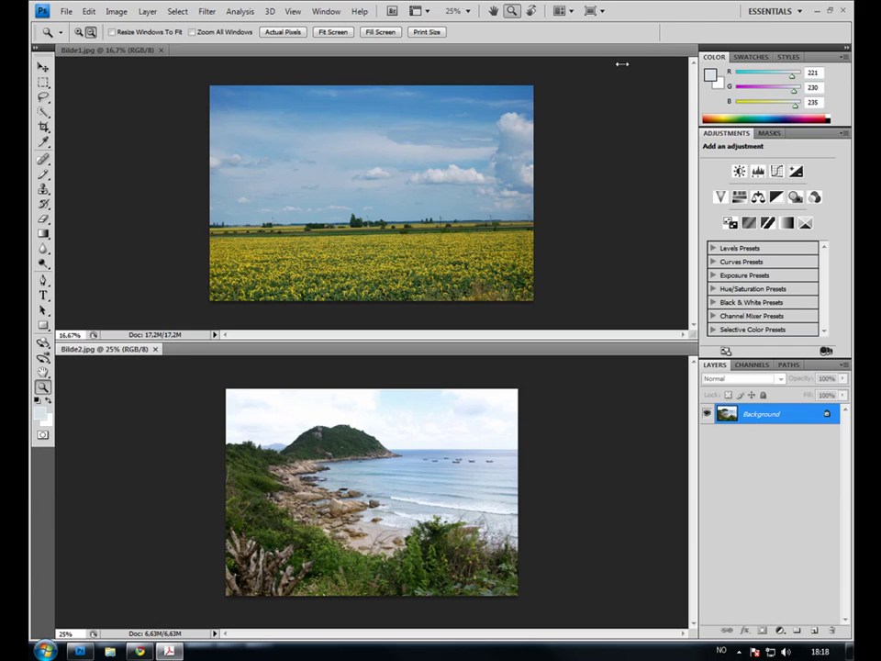
Consolidate both photos into tabs, float them in windows, and place sunflower above coast.
left_click(562, 11)
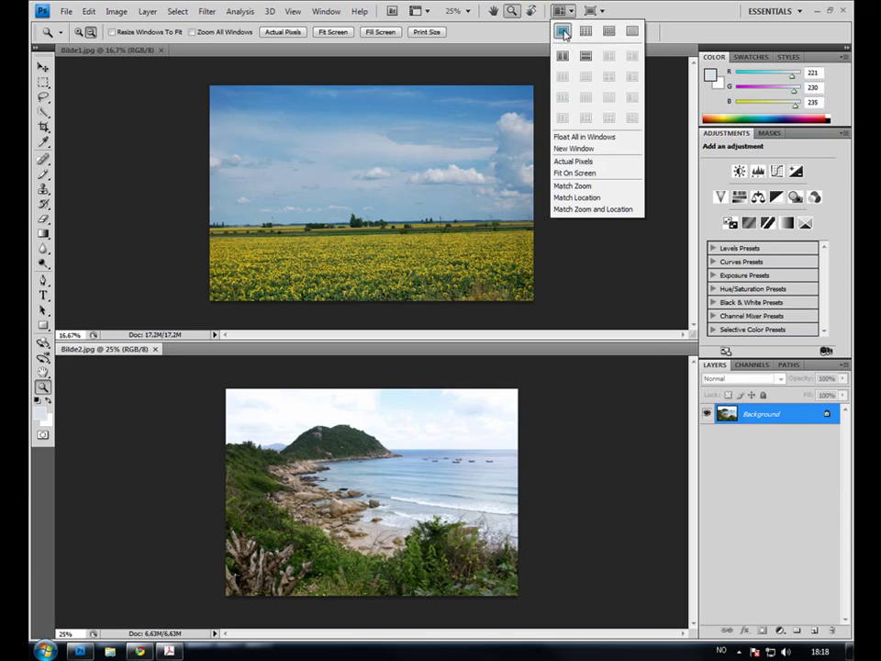
left_click(562, 33)
left_click(563, 12)
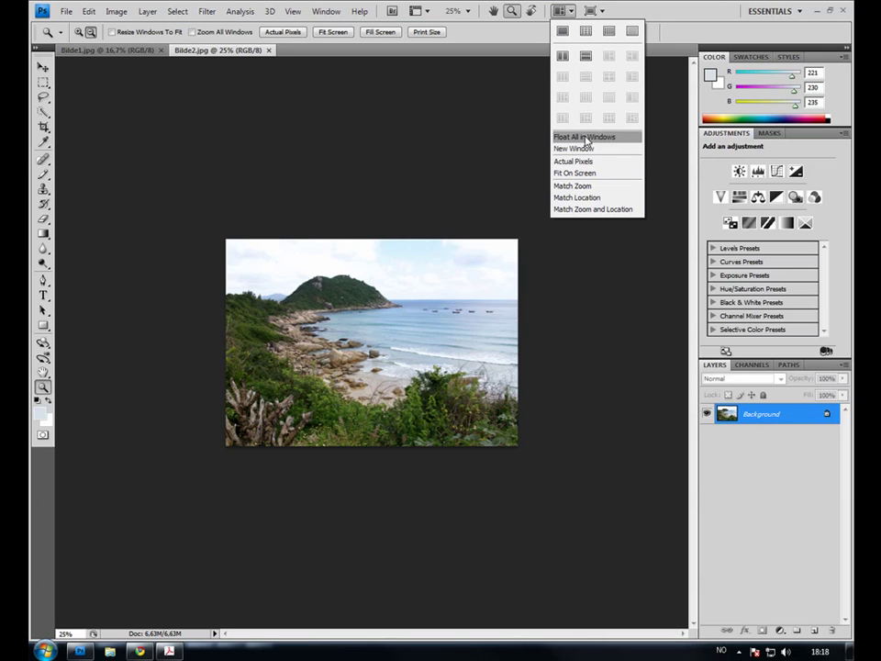
left_click(585, 139)
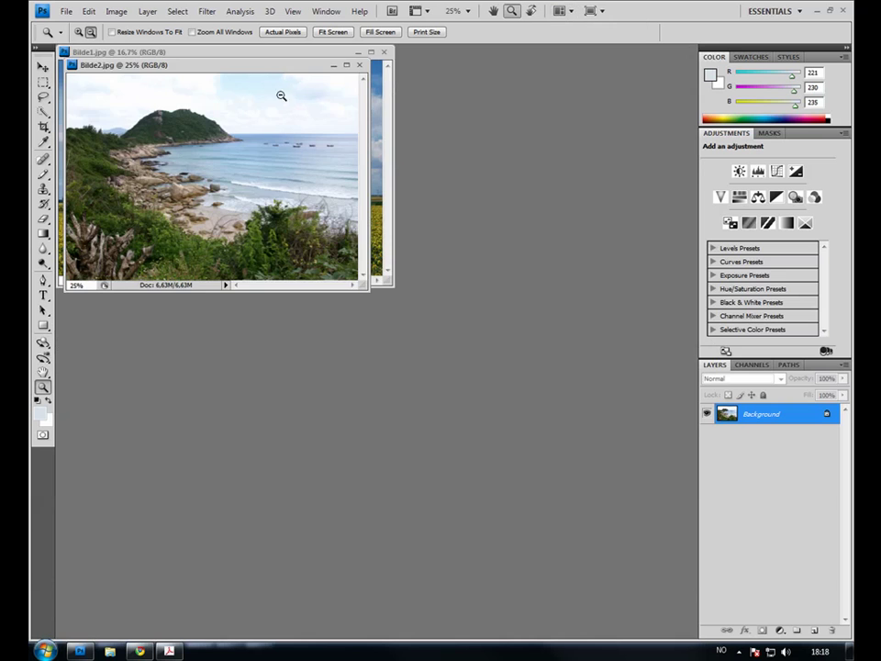
left_click_drag(268, 84, 467, 318)
mouse_move(196, 55)
left_mouse_down()
mouse_move(295, 88)
mouse_move(284, 81)
left_mouse_up()
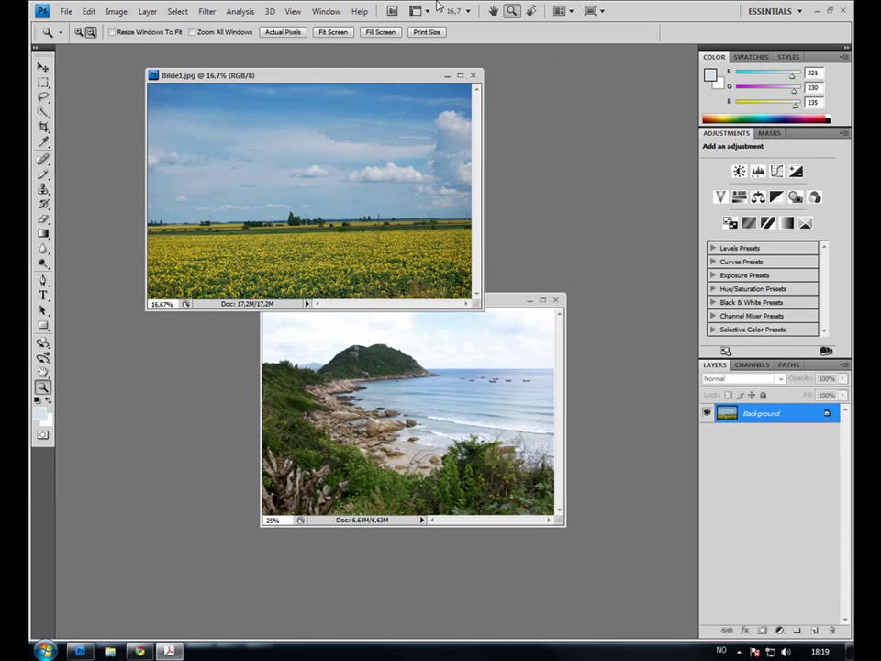
View the sunflower photo at Actual Pixels, then Fit On Screen.
left_click(331, 11)
mouse_move(339, 27)
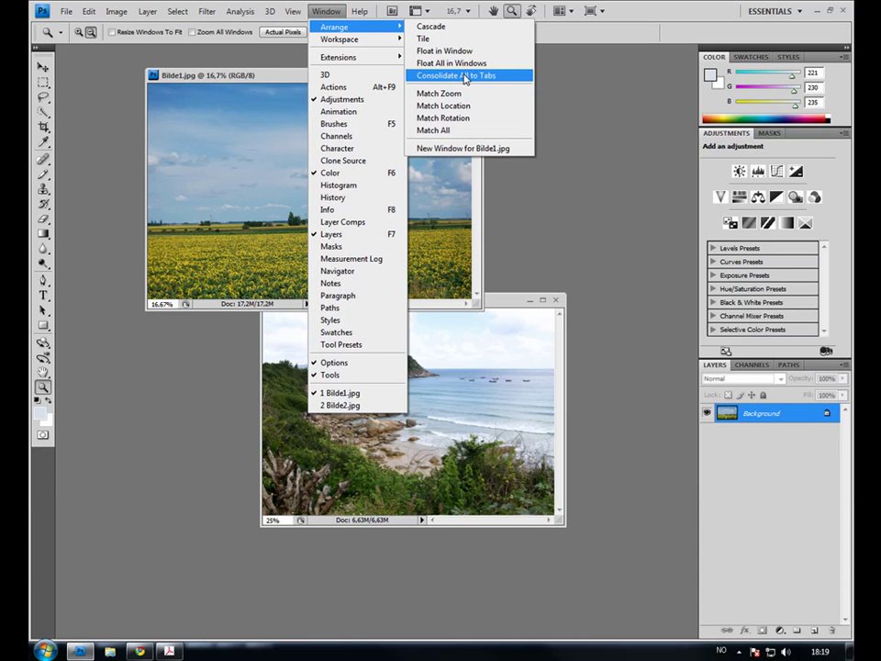
left_click(558, 13)
left_click(559, 13)
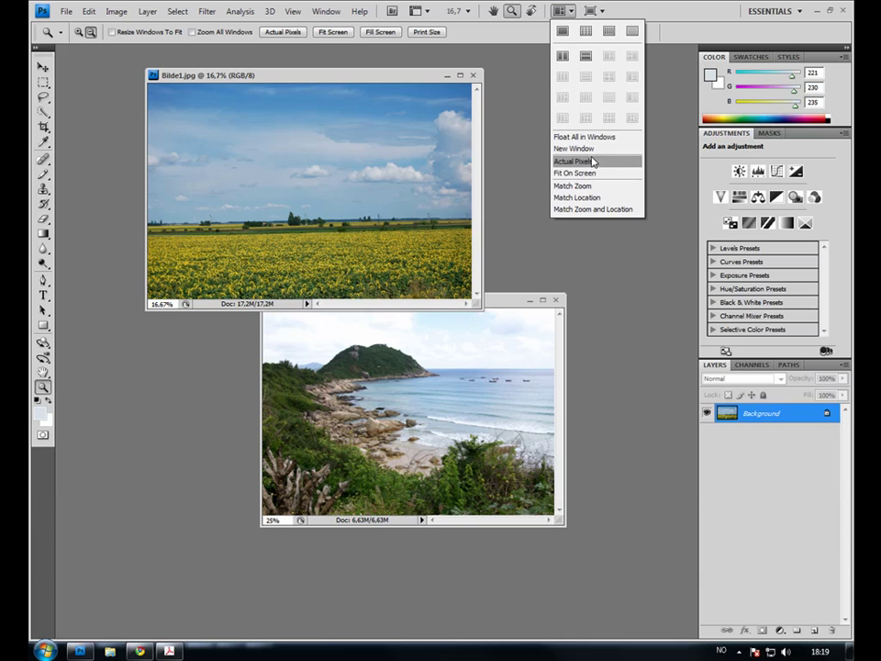
left_click(583, 161)
left_click(567, 13)
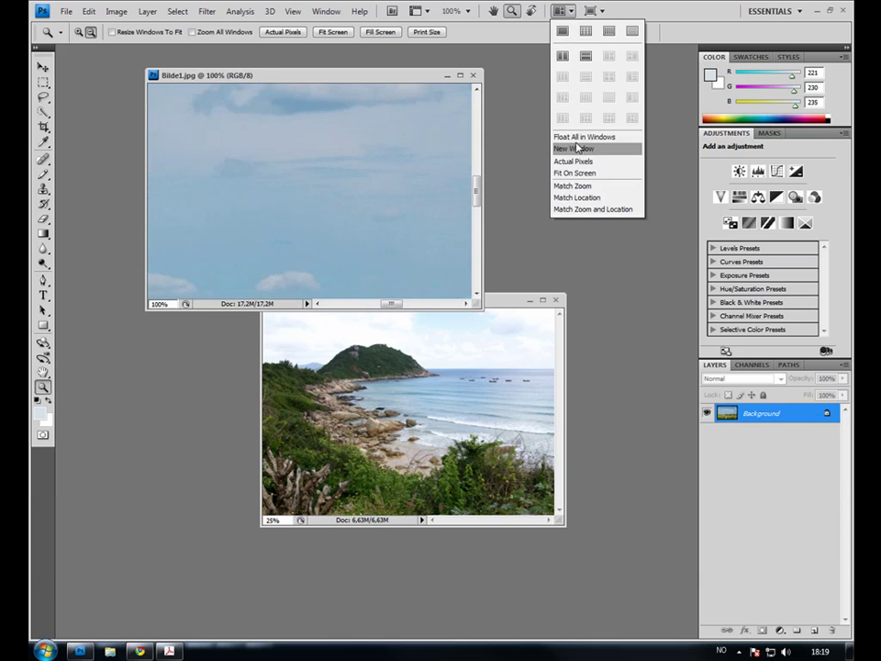
left_click(575, 173)
Consolidate both photos back into tabs with Consolidate All to Tabs.
left_click(567, 13)
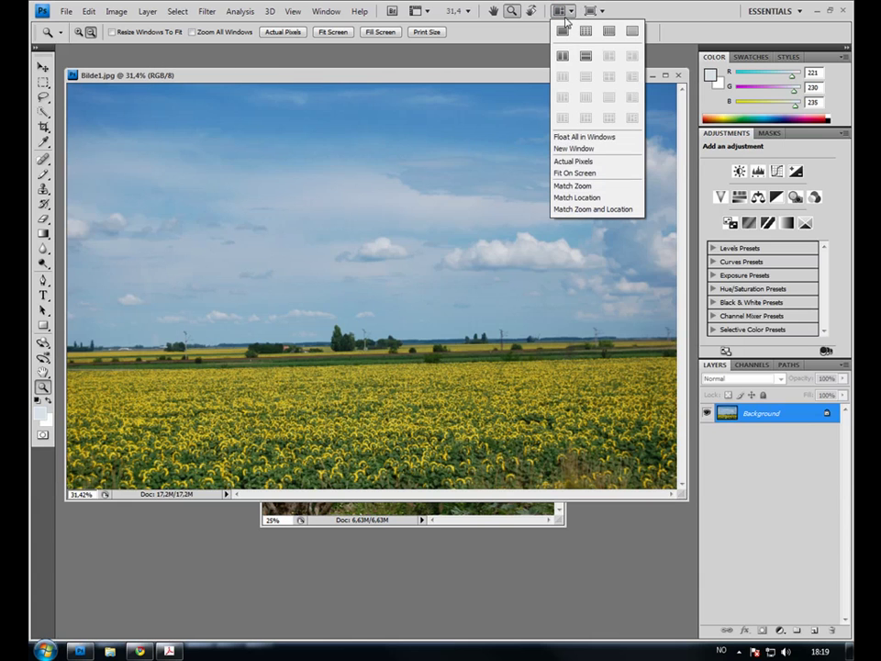
left_click(326, 11)
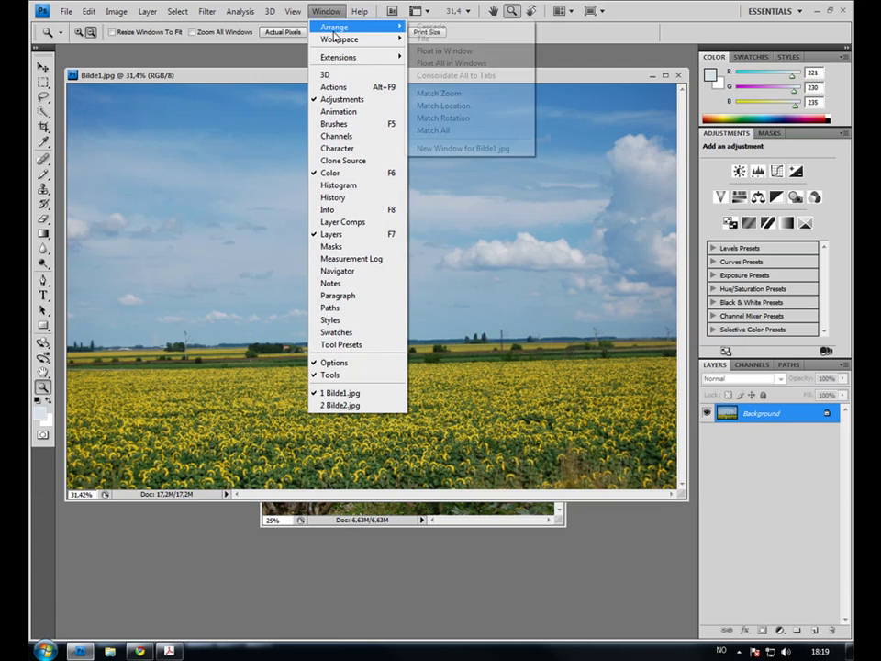
mouse_move(335, 27)
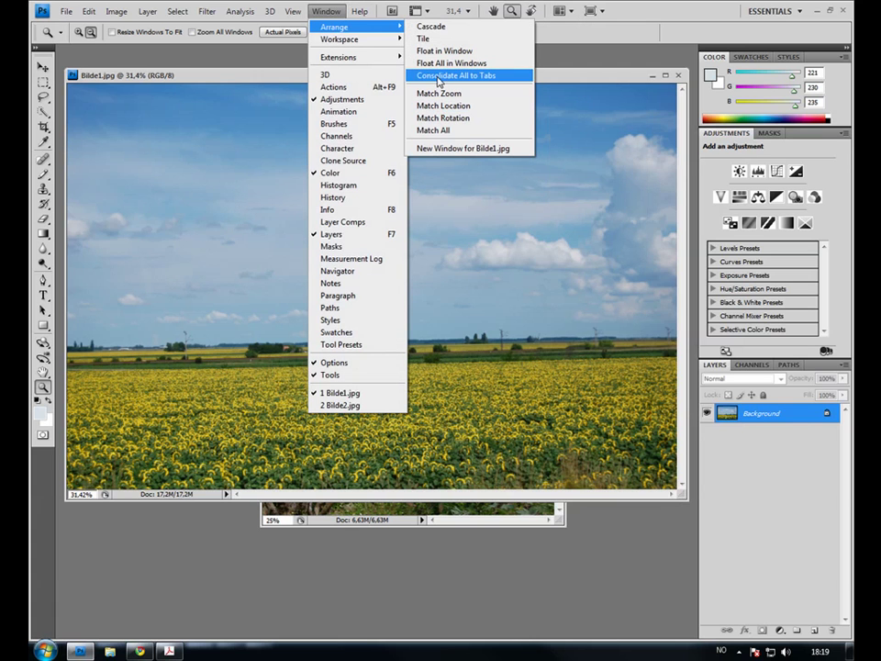
left_click(439, 75)
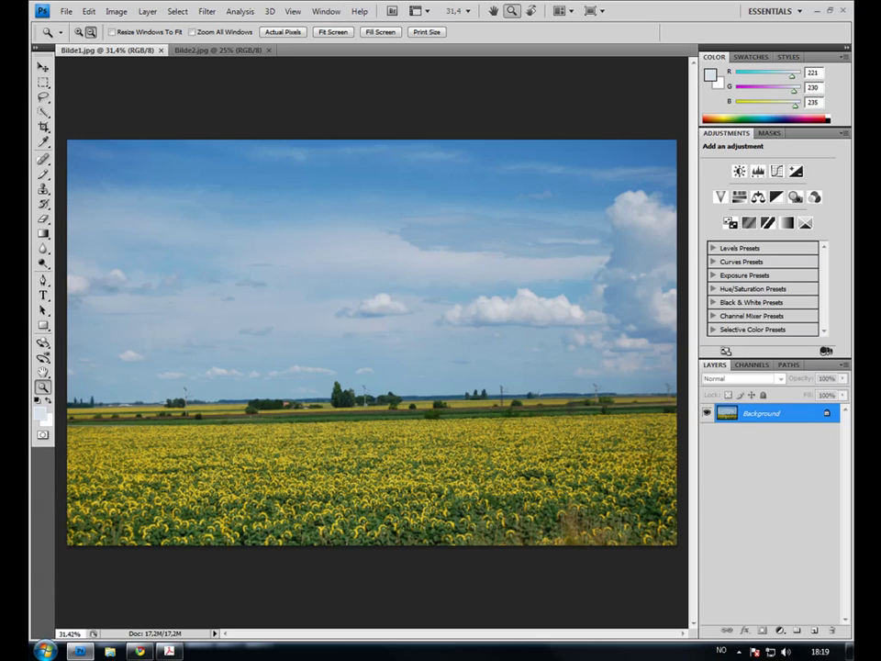